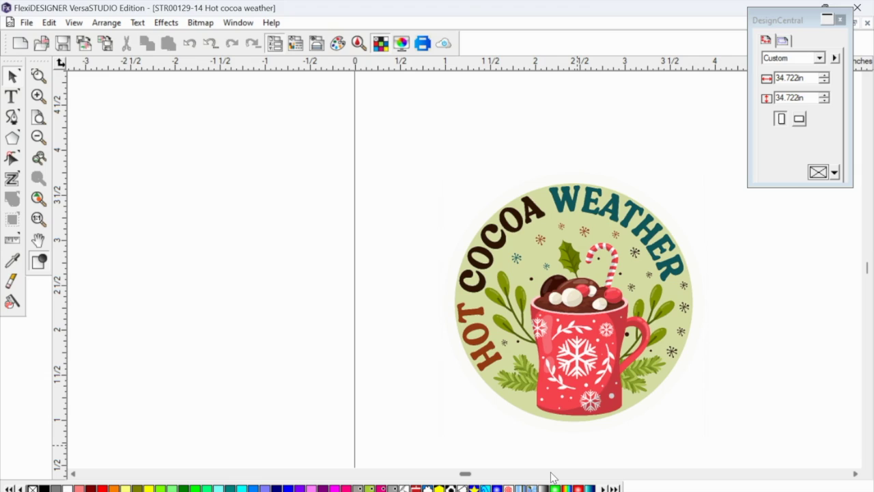
# Select the hot cocoa sticker image and add a Contour Cut effect, previewing a 0.050in offset
pyautogui.click(522, 314)
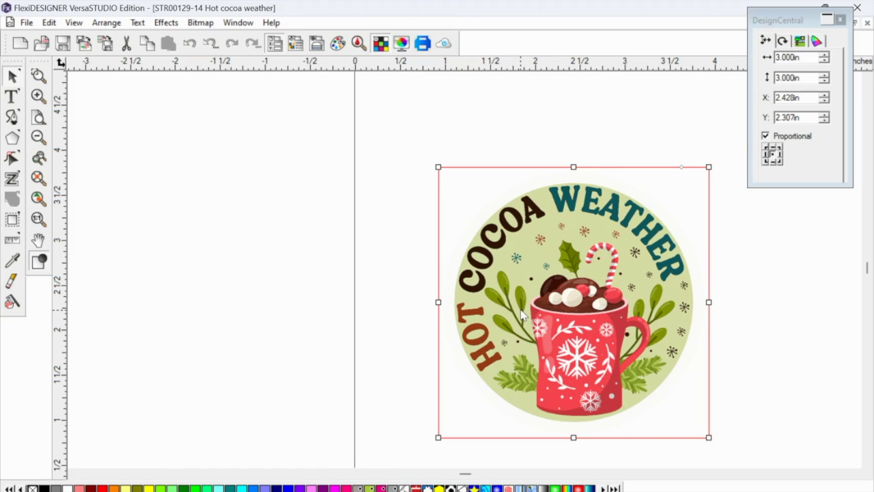
pyautogui.click(326, 335)
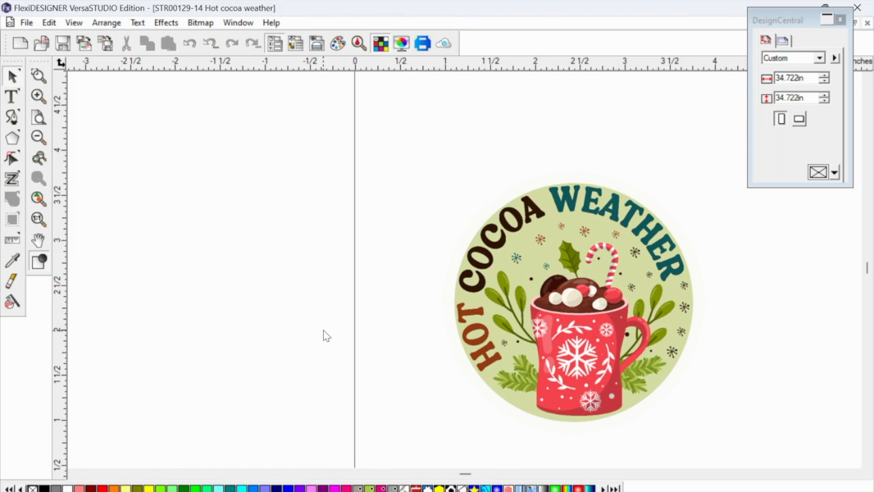
pyautogui.click(536, 319)
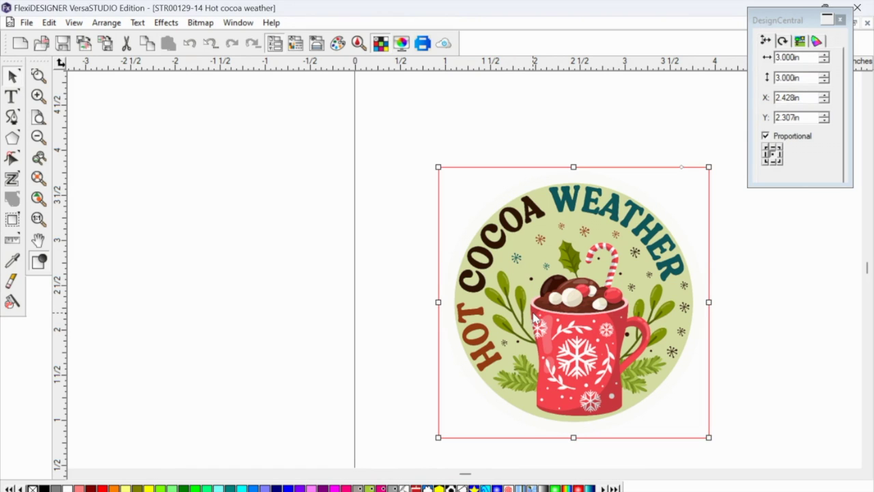
pyautogui.click(166, 23)
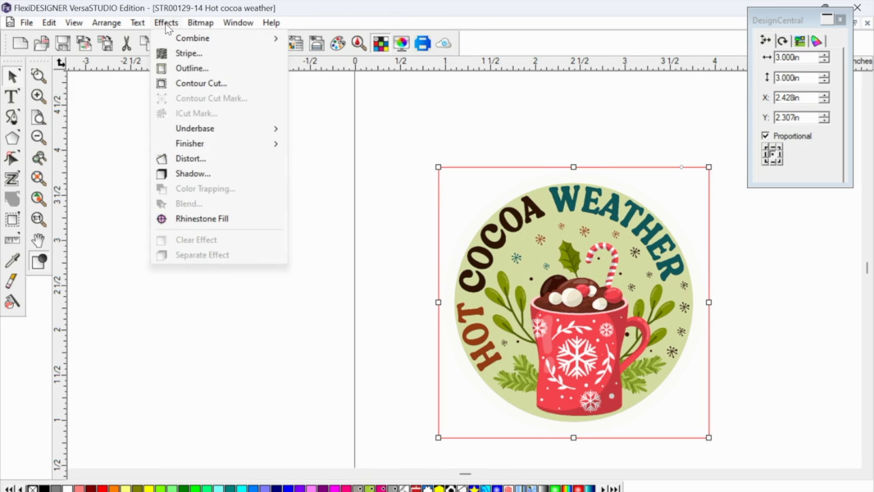
pyautogui.click(176, 85)
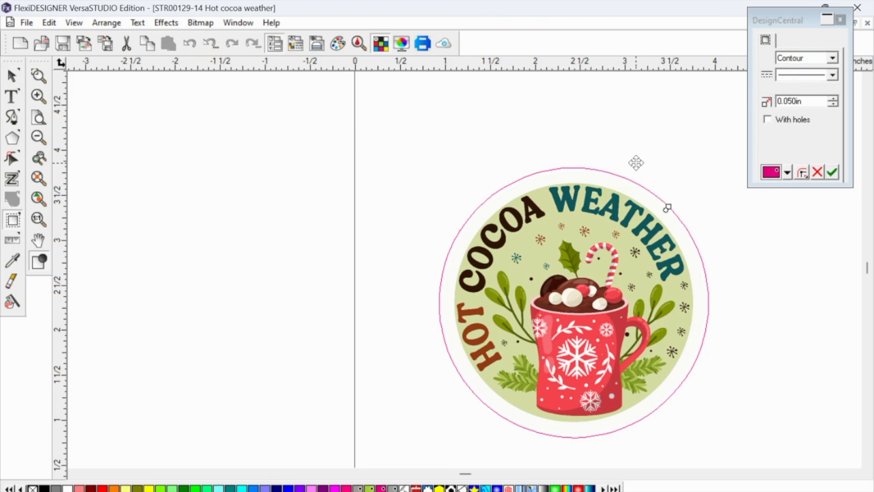
# Set the contour cut colour to gray PerfCutContour and apply the 0.050in contour
pyautogui.click(787, 173)
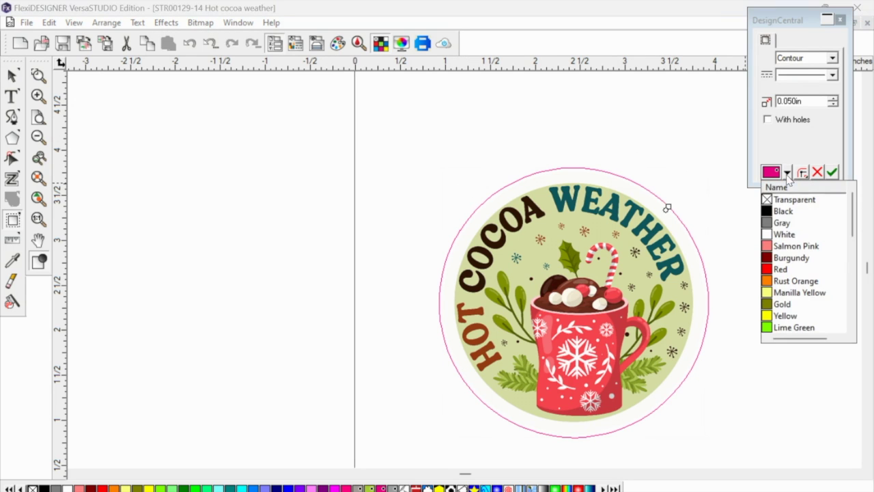
pyautogui.scroll(-5, 792, 235)
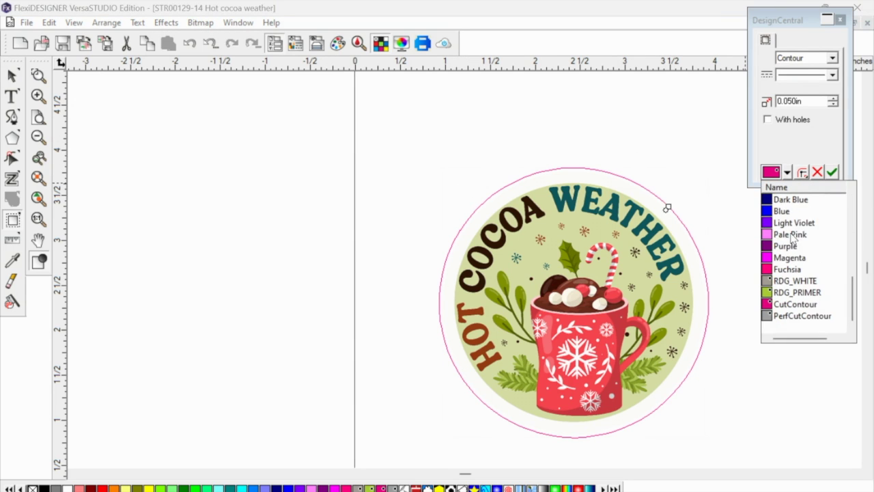
pyautogui.click(789, 317)
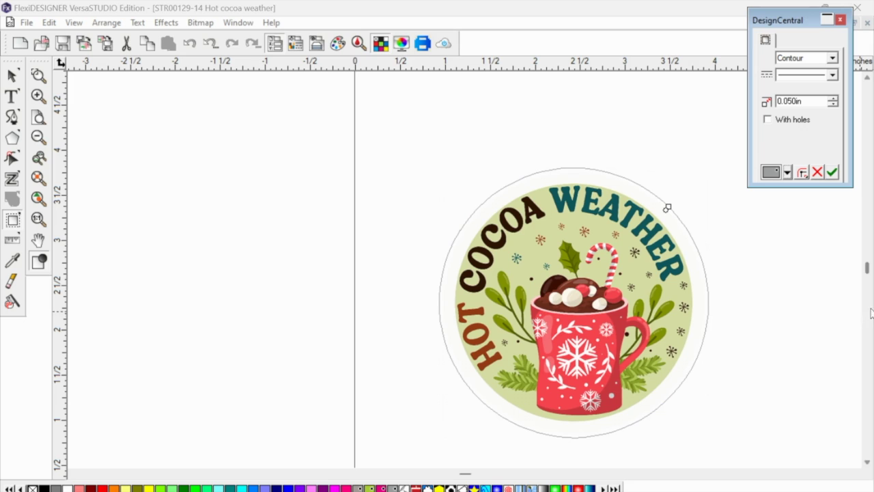
pyautogui.click(832, 173)
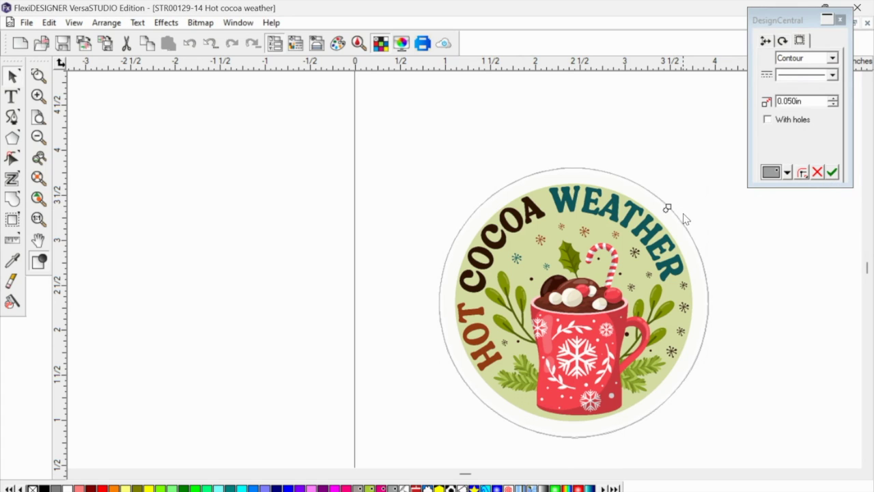
# Select everything on the page and shift the cocoa sticker image slightly left
pyautogui.rightClick(652, 233)
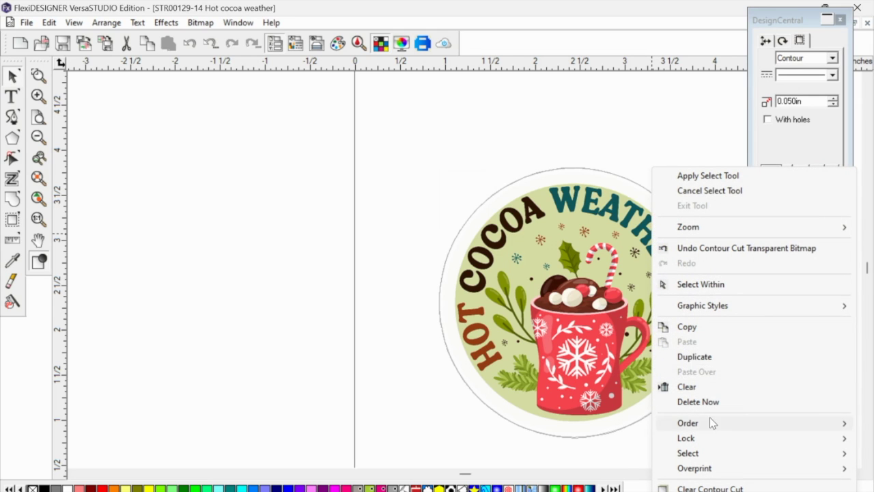
pyautogui.moveTo(711, 454)
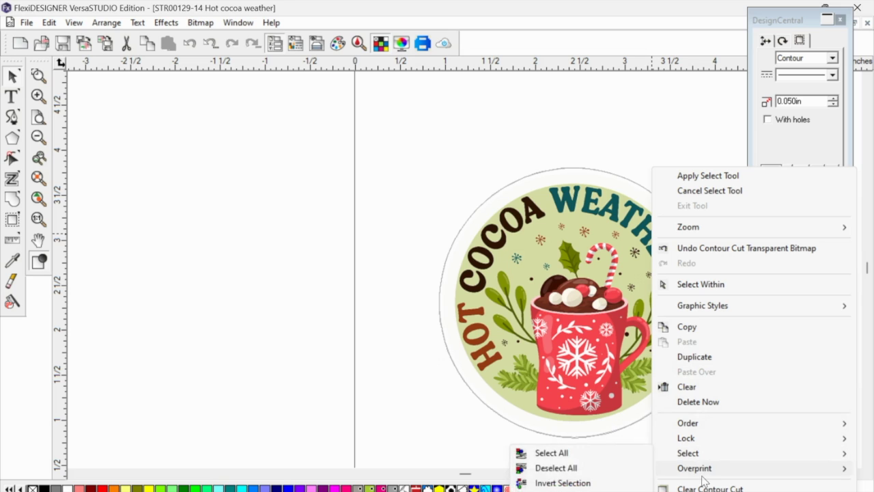
pyautogui.click(550, 453)
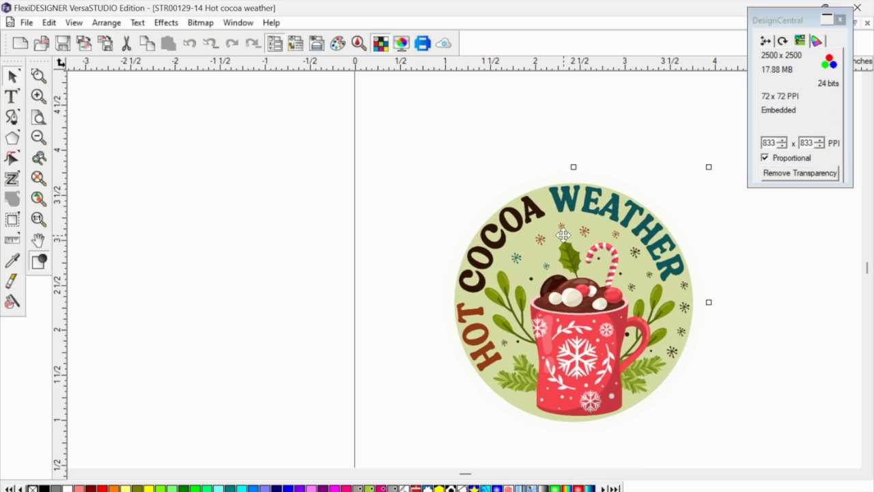
pyautogui.moveTo(570, 279); pyautogui.dragTo(379, 291)
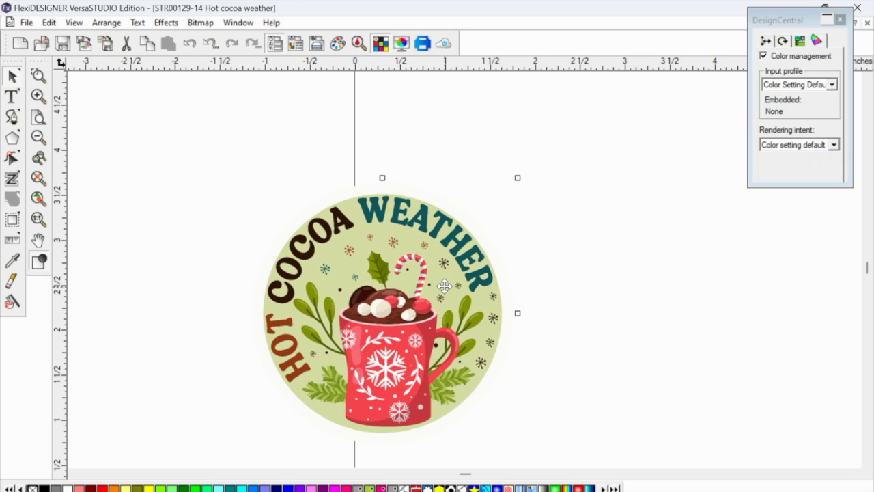
pyautogui.moveTo(445, 286); pyautogui.dragTo(588, 286)
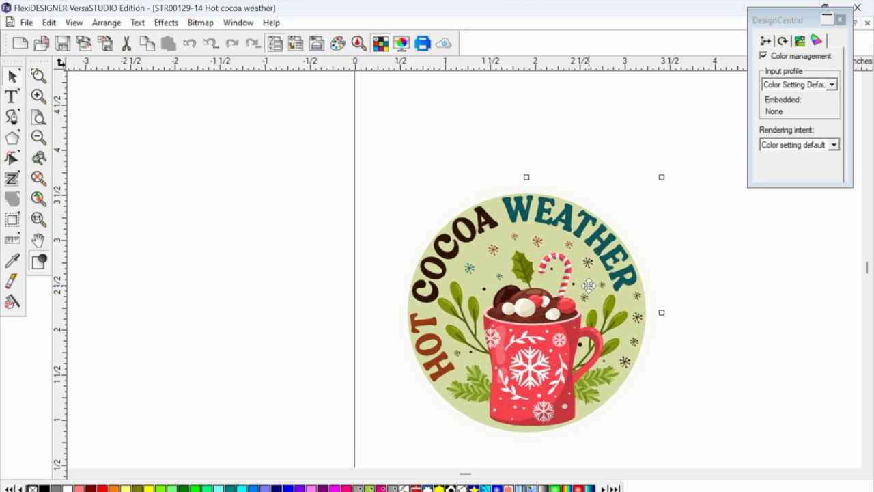
pyautogui.click(159, 21)
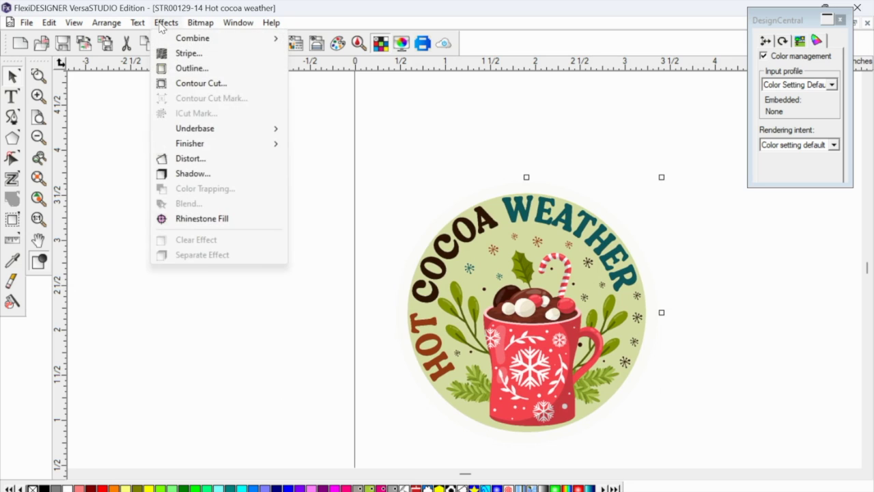
# Add a second contour cut with a -0.010in offset, holes unchecked, and apply it
pyautogui.click(187, 85)
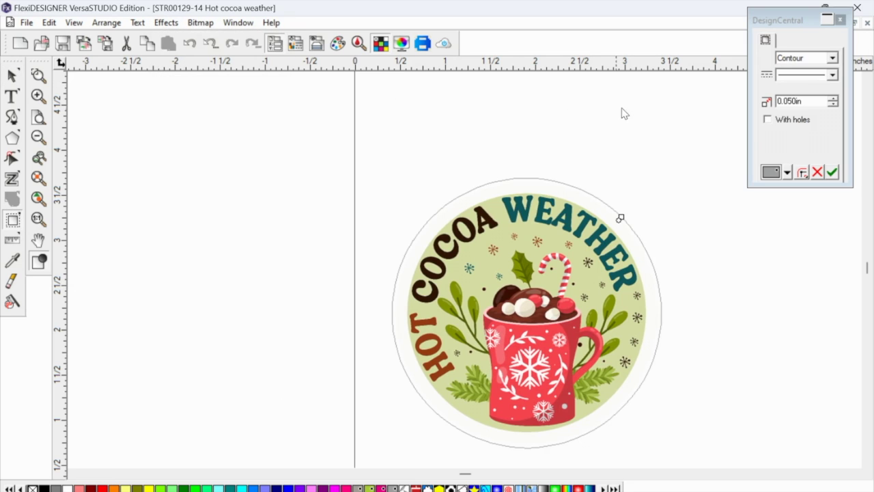
pyautogui.click(790, 101)
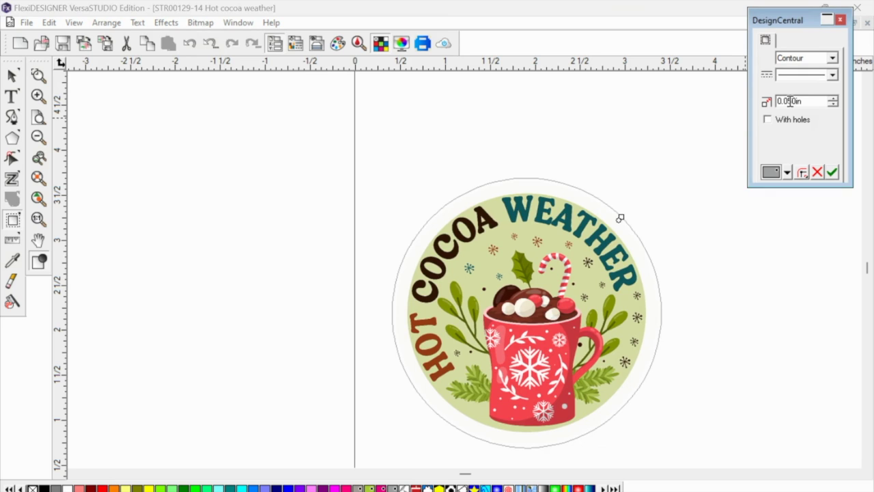
pyautogui.write('2')
pyautogui.click(834, 104)
pyautogui.click(834, 103)
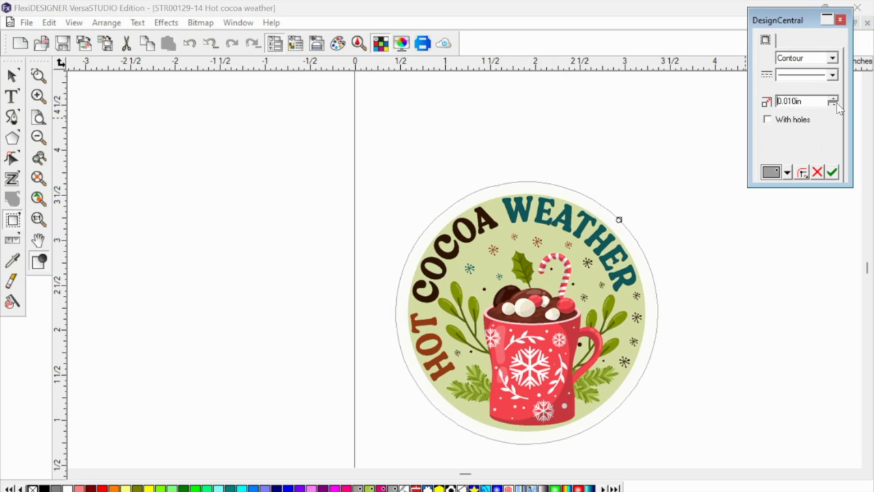
pyautogui.click(834, 104)
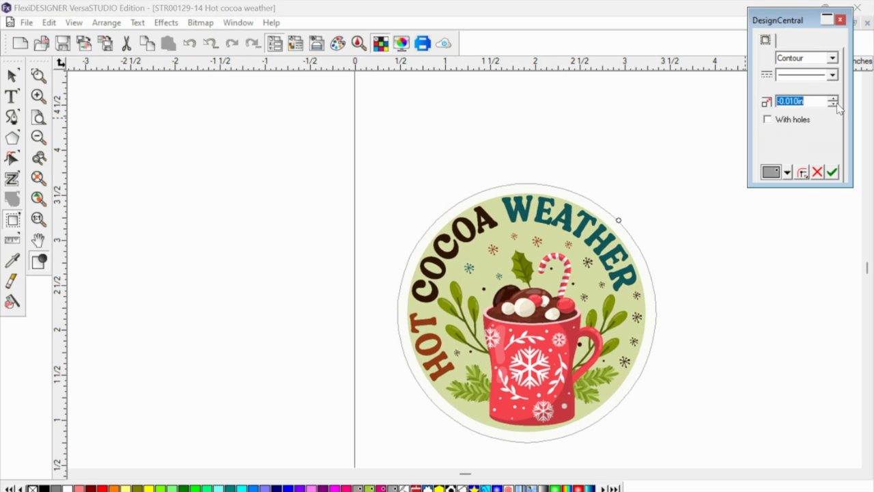
pyautogui.click(835, 104)
pyautogui.click(835, 105)
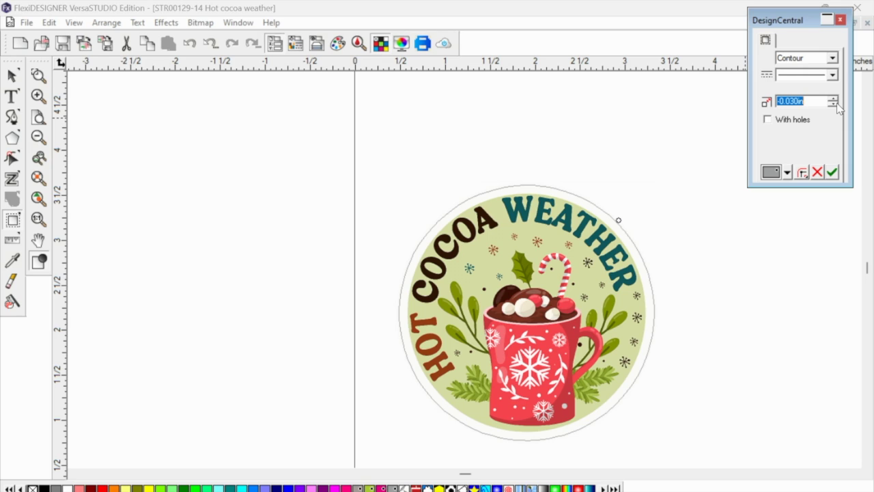
pyautogui.click(833, 99)
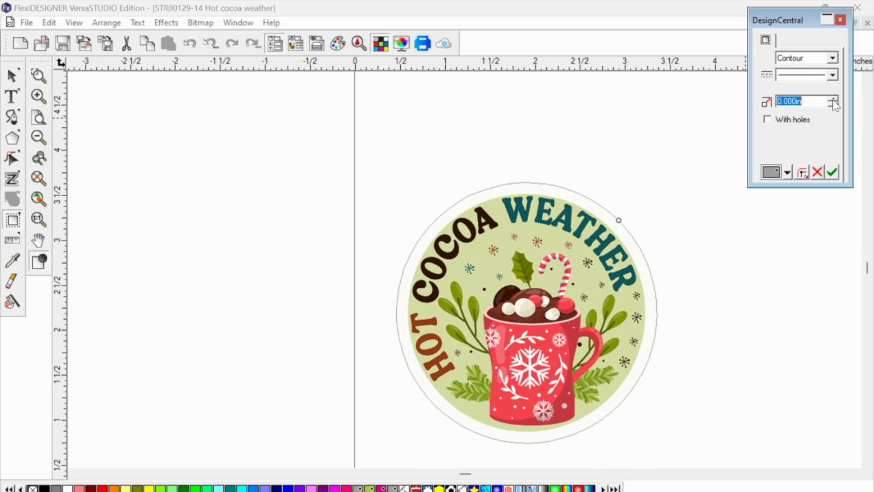
pyautogui.click(833, 104)
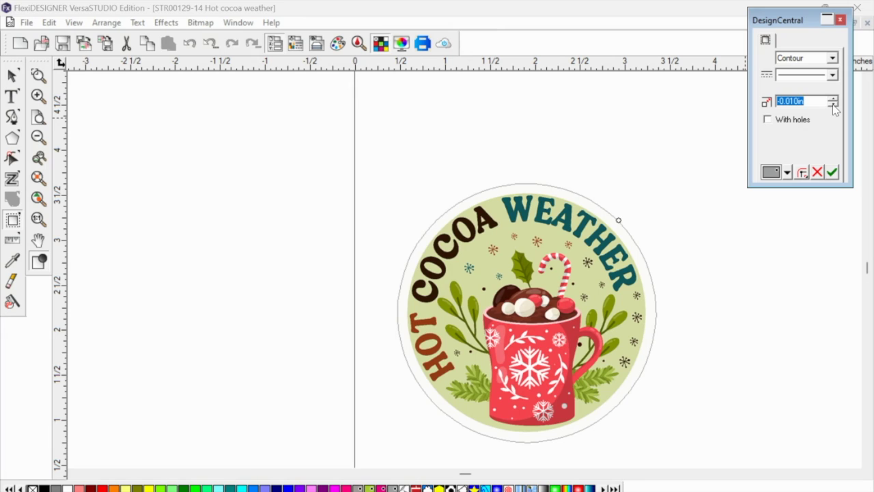
pyautogui.click(832, 172)
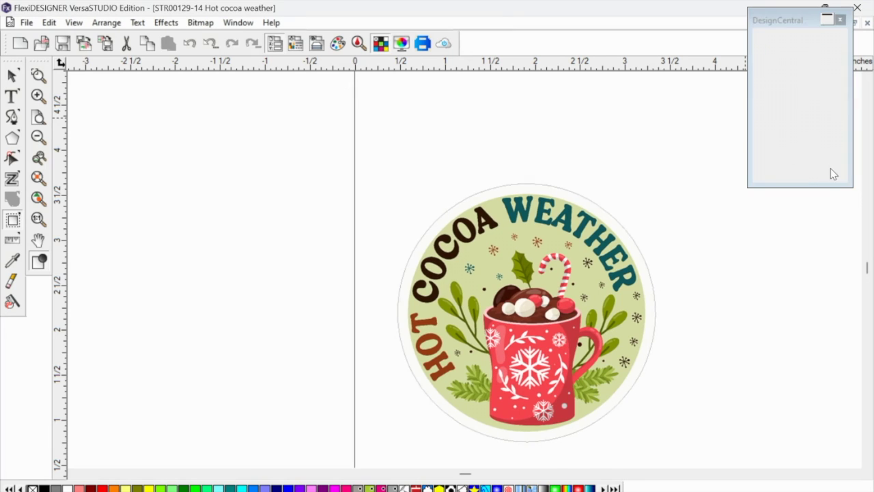
pyautogui.click(423, 44)
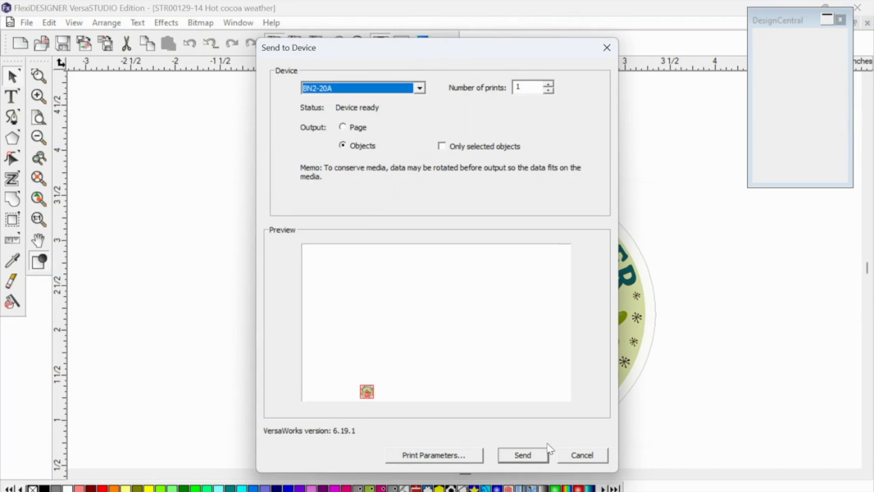
pyautogui.click(581, 455)
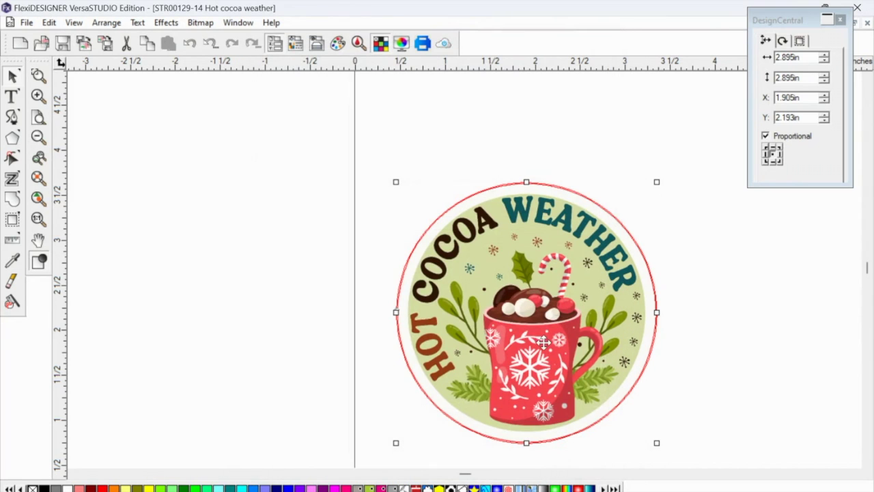
# Duplicate the sticker and place the copy to the right of the original
pyautogui.click(37, 138)
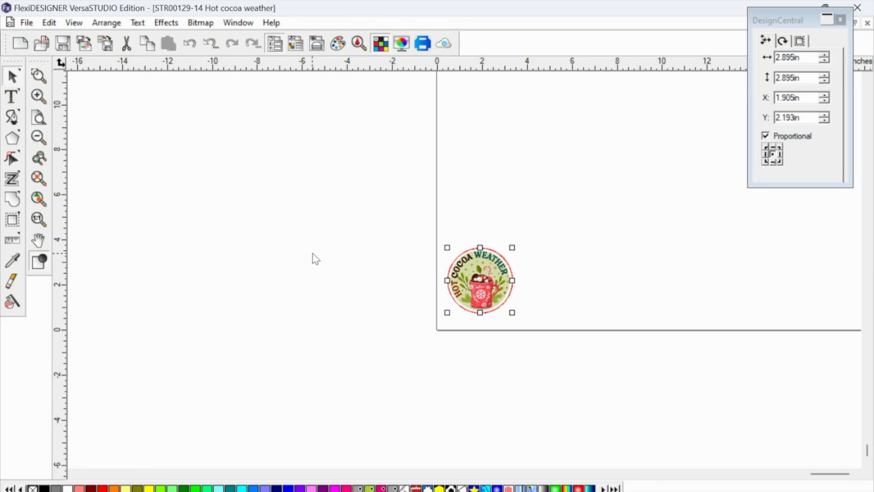
pyautogui.rightClick(481, 280)
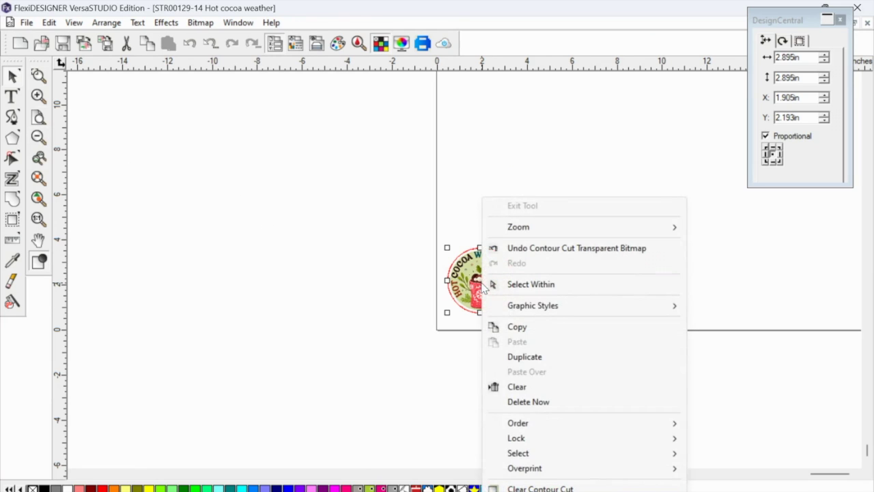
pyautogui.click(522, 355)
pyautogui.moveTo(494, 289); pyautogui.dragTo(562, 300)
# Duplicate both stickers and move the copied pair right, making four in a row
pyautogui.rightClick(561, 301)
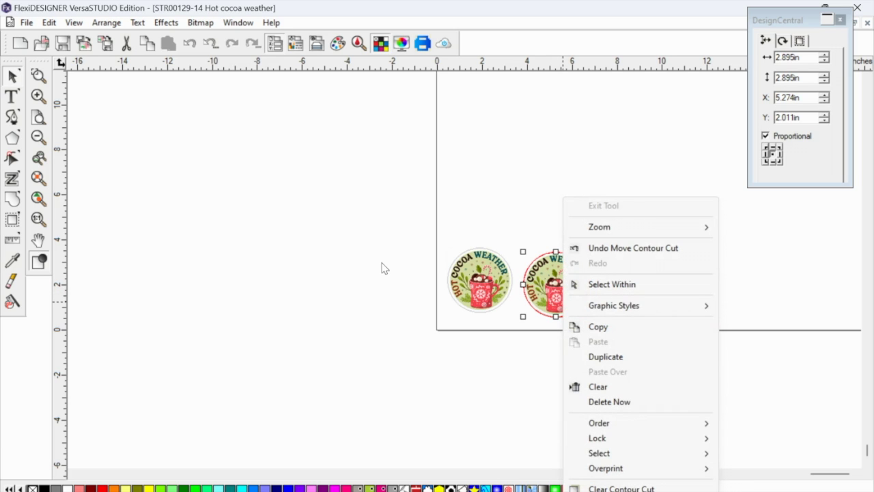
pyautogui.keyDown('shift'); pyautogui.click(493, 272); pyautogui.keyUp('shift')
pyautogui.rightClick(493, 272)
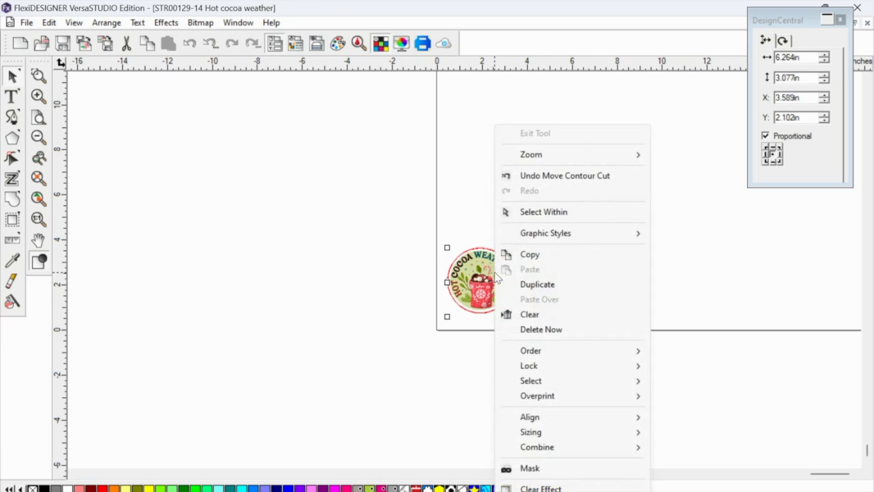
pyautogui.click(541, 284)
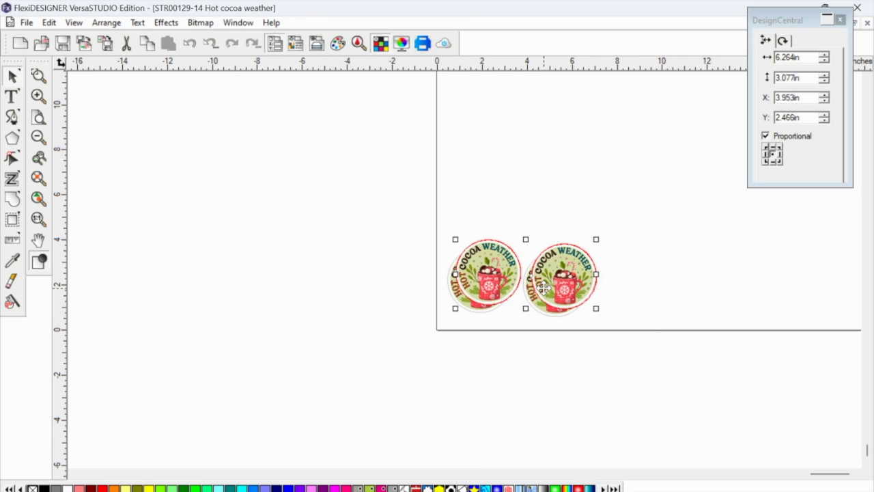
pyautogui.rightClick(674, 295)
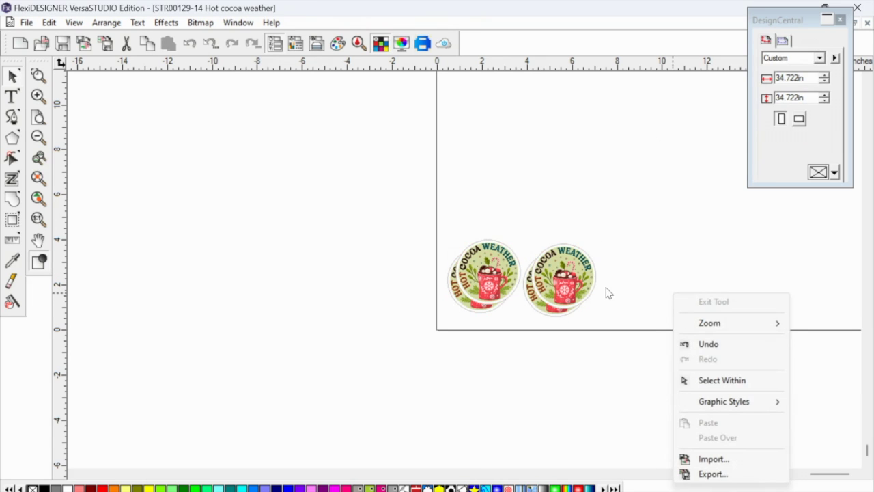
pyautogui.click(485, 270)
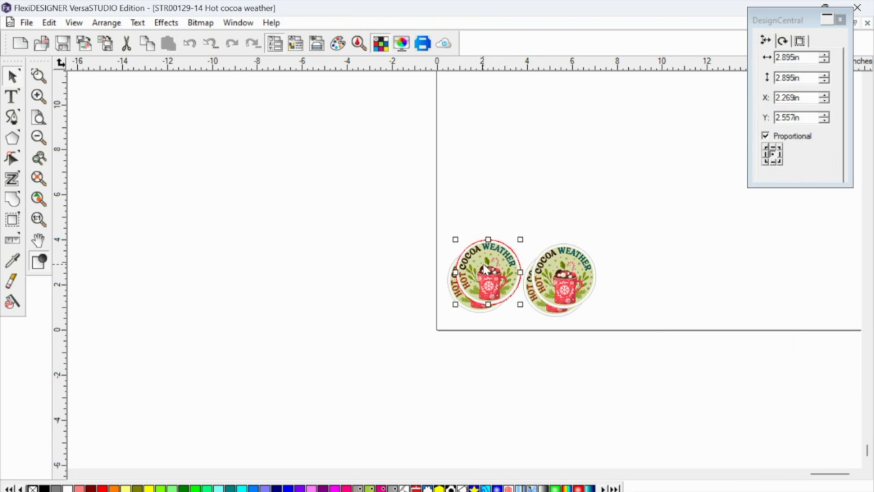
pyautogui.keyDown('shift'); pyautogui.click(563, 271); pyautogui.keyUp('shift')
pyautogui.moveTo(562, 270); pyautogui.dragTo(709, 268)
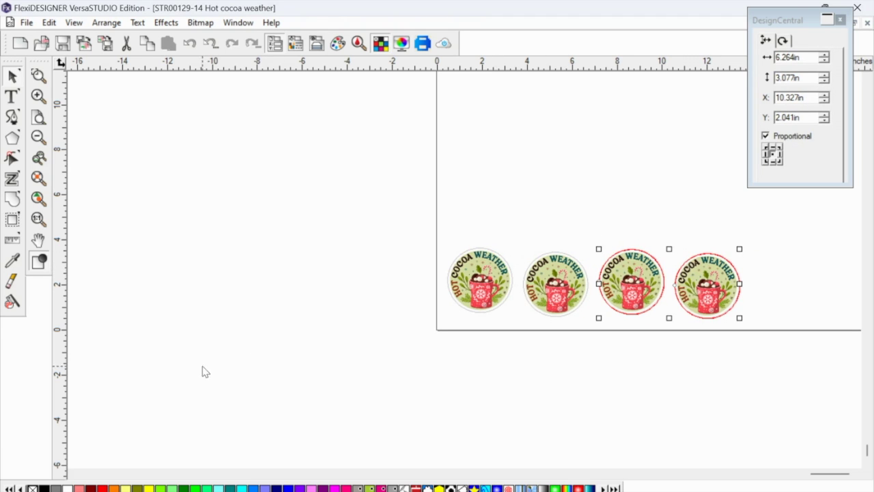
# Duplicate all four stickers and move the copies right to complete a row of eight
pyautogui.click(38, 137)
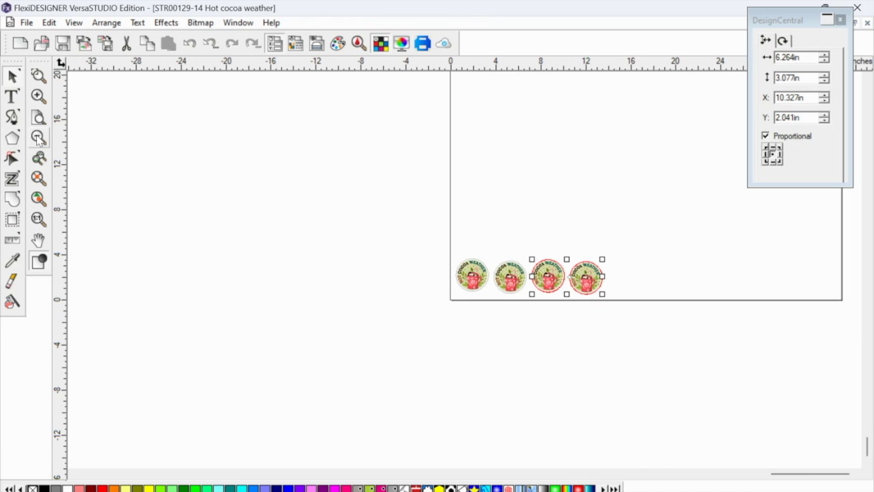
pyautogui.click(631, 282)
pyautogui.moveTo(634, 280); pyautogui.dragTo(451, 275)
pyautogui.rightClick(479, 286)
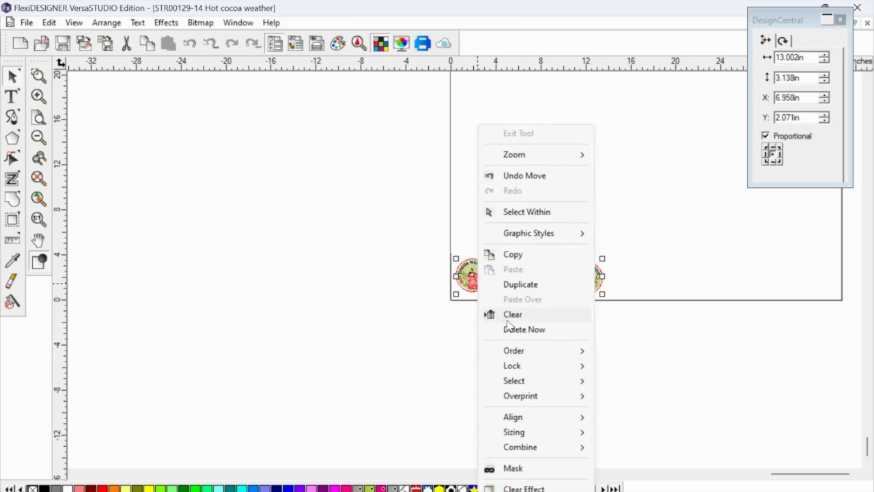
pyautogui.click(511, 286)
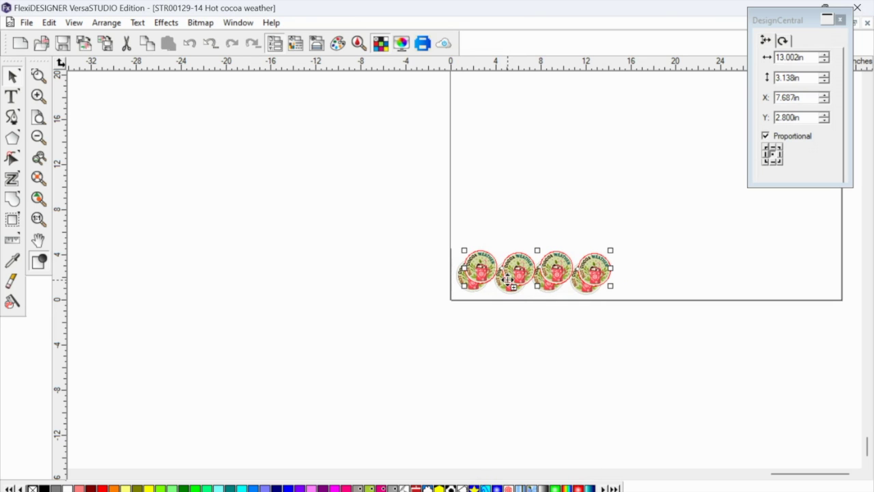
pyautogui.moveTo(517, 271); pyautogui.dragTo(660, 276)
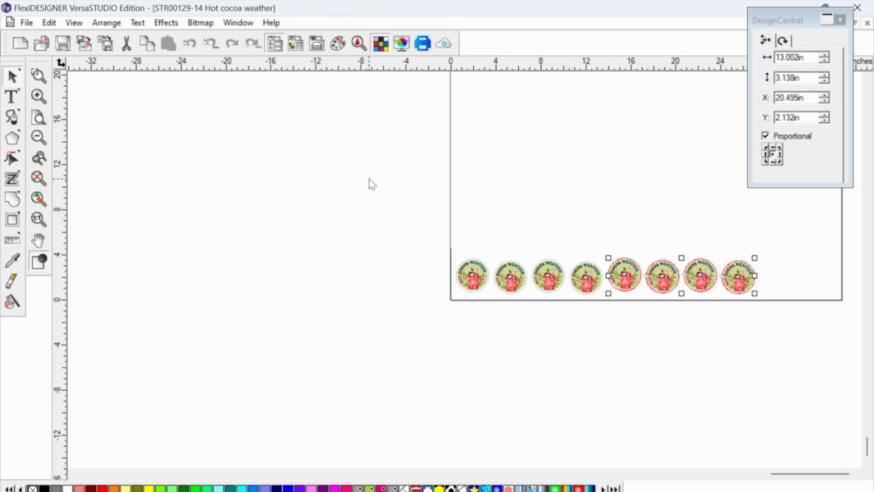
pyautogui.moveTo(370, 183); pyautogui.dragTo(412, 96)
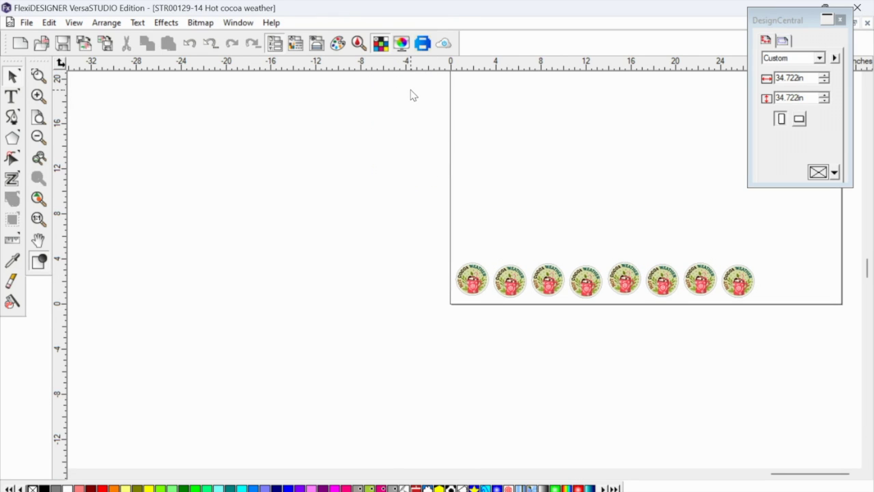
pyautogui.click(422, 46)
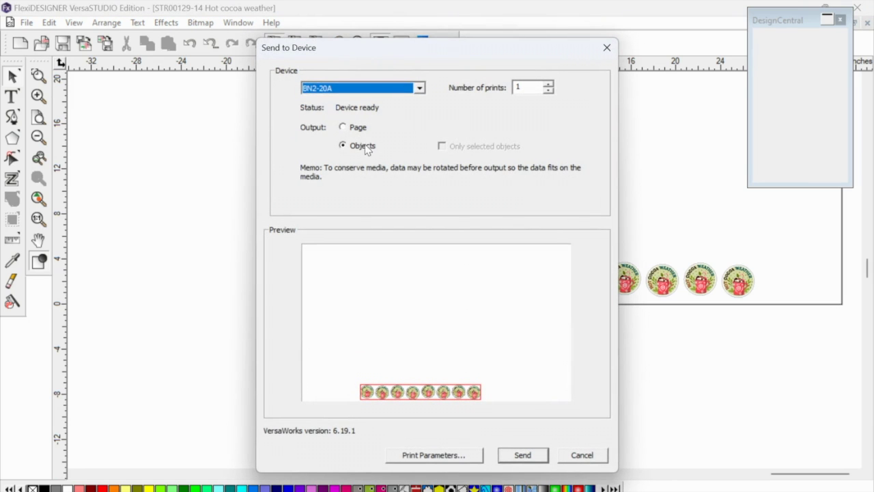
# Review the BN2-20A print parameters, confirming Print & Cut mode, and accept them
pyautogui.click(418, 456)
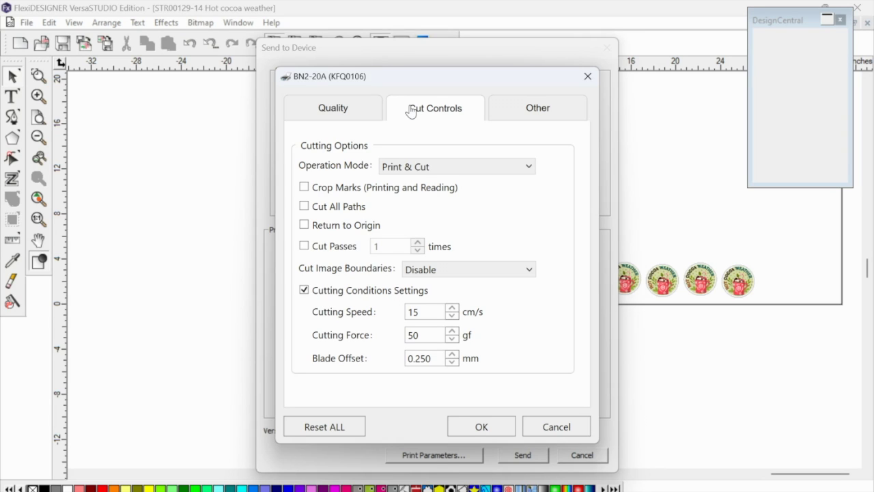
pyautogui.click(519, 114)
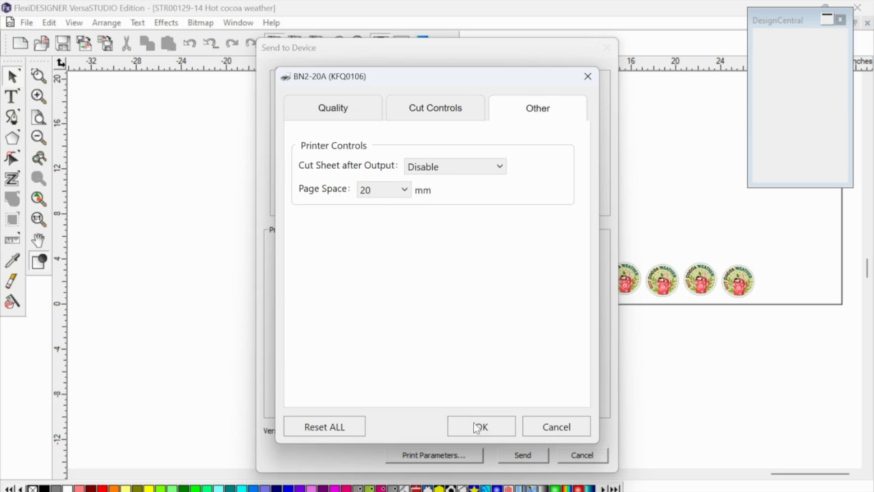
pyautogui.click(493, 428)
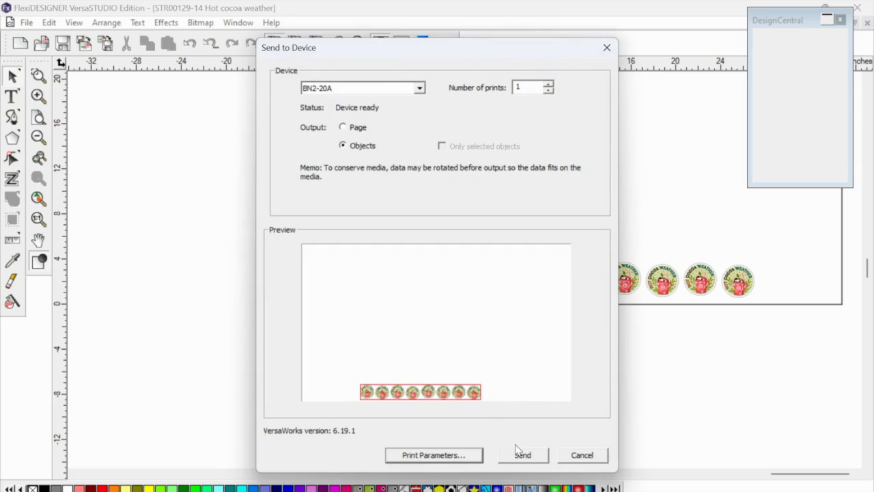